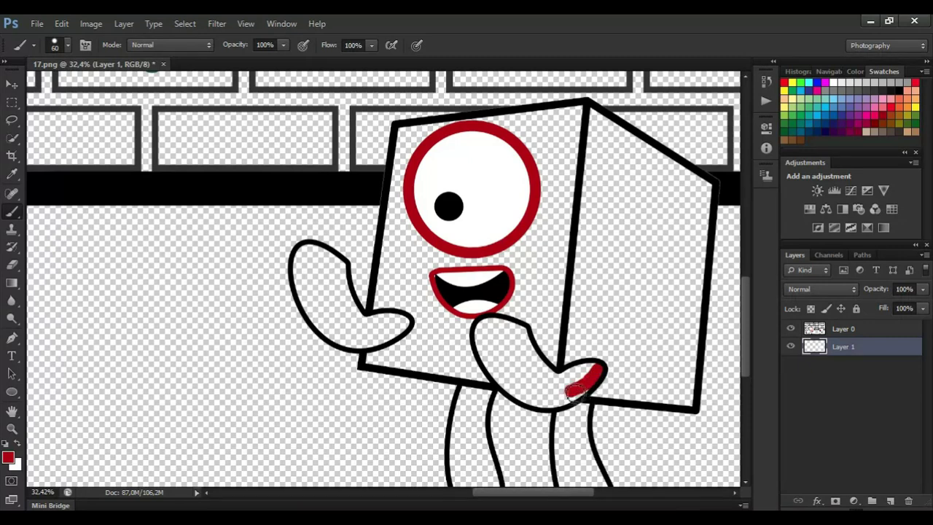
Step: Fill the one-eyed cube character's arms and legs with dark red on Layer 1
{"action": "mouse_move", "coordinate": [583, 389]}
{"action": "left_mouse_down"}
{"action": "mouse_move", "coordinate": [524, 395]}
{"action": "mouse_move", "coordinate": [484, 351]}
{"action": "mouse_move", "coordinate": [486, 329]}
{"action": "mouse_move", "coordinate": [515, 333]}
{"action": "mouse_move", "coordinate": [506, 330]}
{"action": "mouse_move", "coordinate": [551, 377]}
{"action": "mouse_move", "coordinate": [582, 377]}
{"action": "mouse_move", "coordinate": [526, 379]}
{"action": "mouse_move", "coordinate": [522, 348]}
{"action": "left_mouse_up"}
{"action": "mouse_move", "coordinate": [374, 326]}
{"action": "left_mouse_down"}
{"action": "mouse_move", "coordinate": [348, 308]}
{"action": "mouse_move", "coordinate": [340, 275]}
{"action": "mouse_move", "coordinate": [323, 258]}
{"action": "mouse_move", "coordinate": [300, 267]}
{"action": "mouse_move", "coordinate": [325, 327]}
{"action": "mouse_move", "coordinate": [358, 342]}
{"action": "mouse_move", "coordinate": [384, 337]}
{"action": "mouse_move", "coordinate": [350, 308]}
{"action": "left_mouse_up"}
{"action": "scroll", "coordinate": [745, 343], "scroll_direction": "down", "scroll_amount": 2}
{"action": "mouse_move", "coordinate": [584, 356]}
{"action": "left_mouse_down"}
{"action": "mouse_move", "coordinate": [581, 397]}
{"action": "mouse_move", "coordinate": [607, 465]}
{"action": "mouse_move", "coordinate": [573, 460]}
{"action": "mouse_move", "coordinate": [565, 371]}
{"action": "mouse_move", "coordinate": [583, 455]}
{"action": "left_mouse_up"}
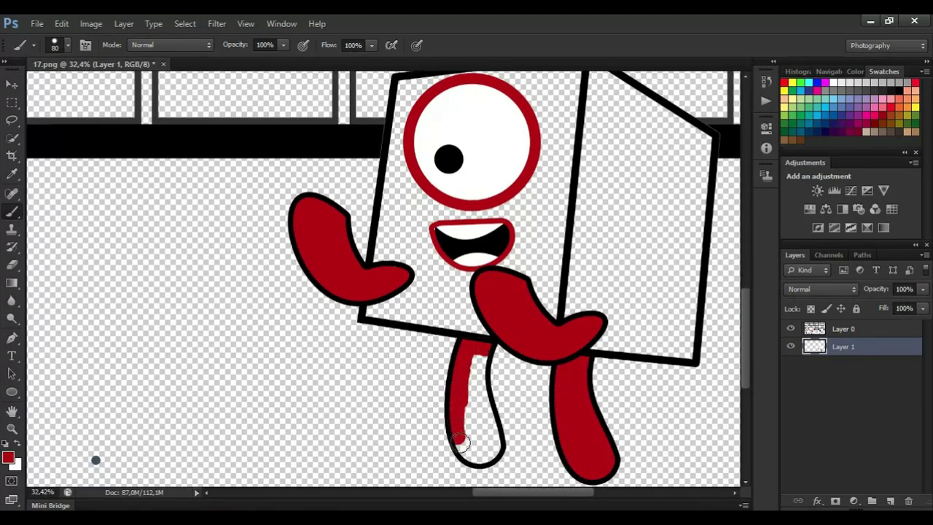
{"action": "left_click_drag", "start_coordinate": [491, 446], "coordinate": [478, 386]}
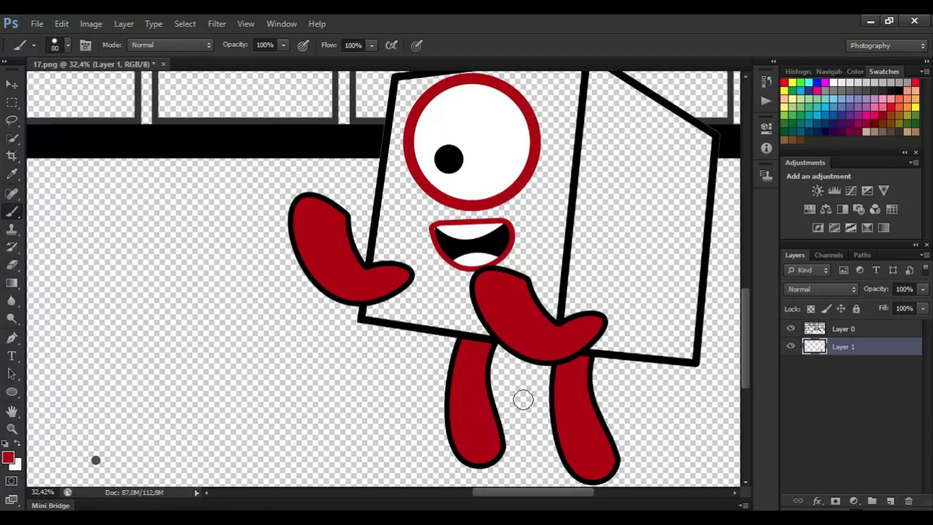
Step: Add a new layer beneath Layer 1 and paint the one-eyed cube's front and side faces bright red
{"action": "scroll", "coordinate": [749, 317], "scroll_direction": "up", "scroll_amount": 1}
{"action": "left_click", "coordinate": [889, 501]}
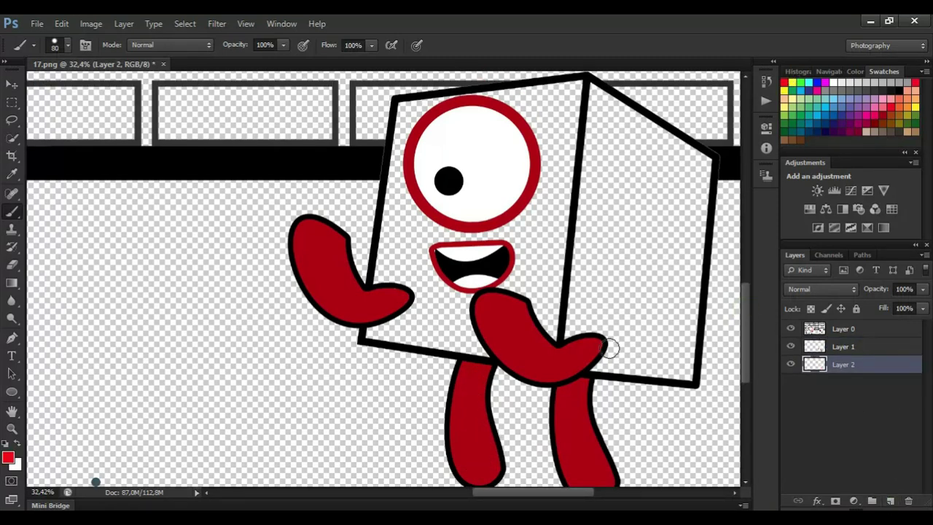
{"action": "mouse_move", "coordinate": [562, 331]}
{"action": "left_mouse_down"}
{"action": "mouse_move", "coordinate": [593, 312]}
{"action": "mouse_move", "coordinate": [521, 277]}
{"action": "mouse_move", "coordinate": [668, 256]}
{"action": "mouse_move", "coordinate": [515, 215]}
{"action": "mouse_move", "coordinate": [582, 213]}
{"action": "mouse_move", "coordinate": [648, 172]}
{"action": "mouse_move", "coordinate": [543, 143]}
{"action": "mouse_move", "coordinate": [548, 158]}
{"action": "mouse_move", "coordinate": [670, 162]}
{"action": "mouse_move", "coordinate": [514, 95]}
{"action": "left_mouse_up"}
{"action": "mouse_move", "coordinate": [411, 321]}
{"action": "left_mouse_down"}
{"action": "mouse_move", "coordinate": [450, 309]}
{"action": "mouse_move", "coordinate": [391, 277]}
{"action": "mouse_move", "coordinate": [437, 230]}
{"action": "mouse_move", "coordinate": [399, 194]}
{"action": "left_mouse_up"}
{"action": "key", "text": "bracketleft"}
{"action": "key", "text": "bracketleft"}
{"action": "left_click_drag", "start_coordinate": [405, 106], "coordinate": [381, 283]}
{"action": "mouse_move", "coordinate": [553, 91]}
{"action": "left_mouse_down"}
{"action": "mouse_move", "coordinate": [600, 97]}
{"action": "mouse_move", "coordinate": [656, 135]}
{"action": "left_mouse_up"}
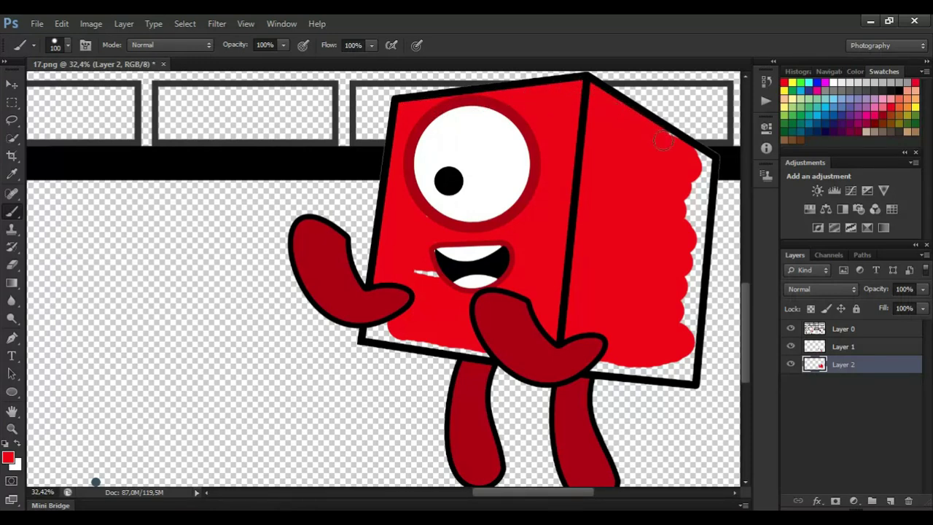
{"action": "mouse_move", "coordinate": [699, 179]}
{"action": "left_mouse_down"}
{"action": "mouse_move", "coordinate": [694, 236]}
{"action": "mouse_move", "coordinate": [630, 189]}
{"action": "mouse_move", "coordinate": [692, 249]}
{"action": "mouse_move", "coordinate": [691, 306]}
{"action": "left_mouse_up"}
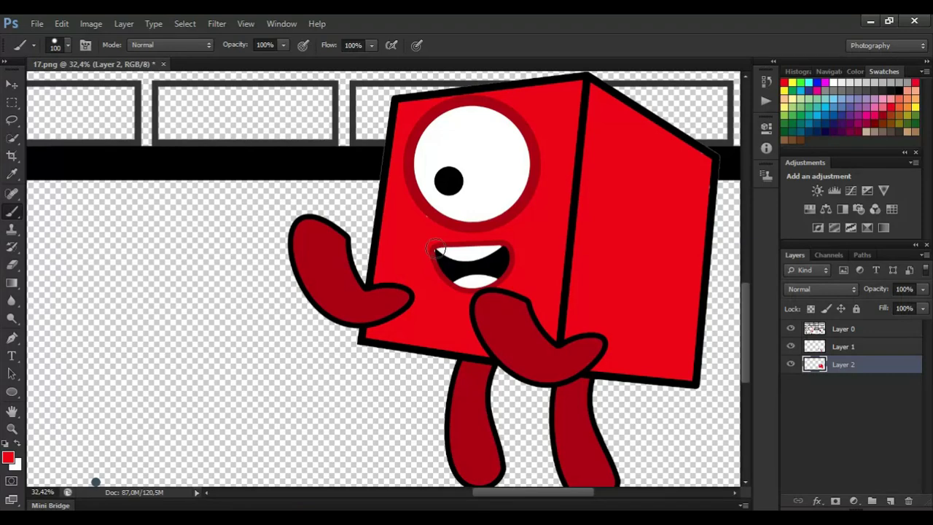
Step: On Layer 1, fill the crying block's eyes and teeth with white and the inside of its mouth with black
{"action": "scroll", "coordinate": [435, 248], "scroll_direction": "down", "scroll_amount": 5}
{"action": "left_click_drag", "start_coordinate": [480, 258], "coordinate": [808, 258]}
{"action": "scroll", "coordinate": [412, 350], "scroll_direction": "up", "scroll_amount": 3}
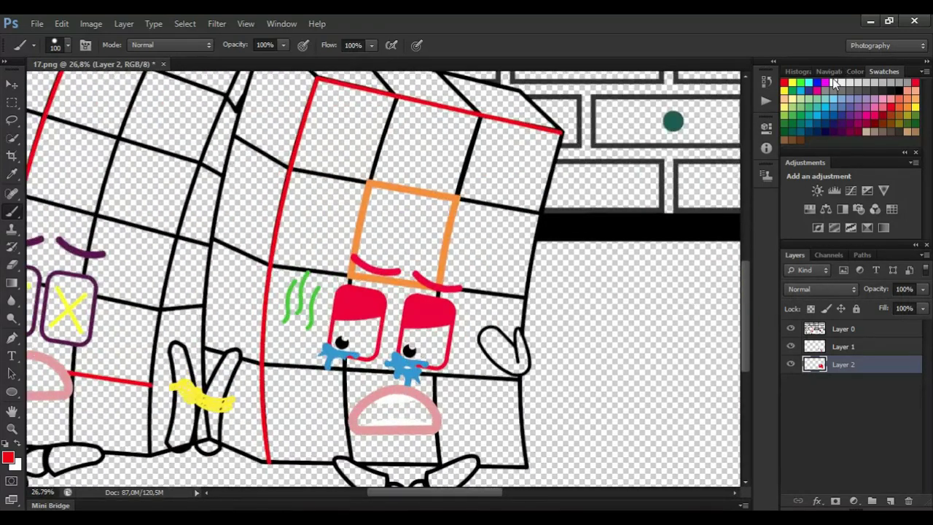
{"action": "left_click", "coordinate": [835, 83]}
{"action": "left_click", "coordinate": [844, 347]}
{"action": "scroll", "coordinate": [415, 356], "scroll_direction": "up", "scroll_amount": 5}
{"action": "mouse_move", "coordinate": [408, 325]}
{"action": "left_mouse_down"}
{"action": "mouse_move", "coordinate": [445, 312]}
{"action": "mouse_move", "coordinate": [449, 344]}
{"action": "left_mouse_up"}
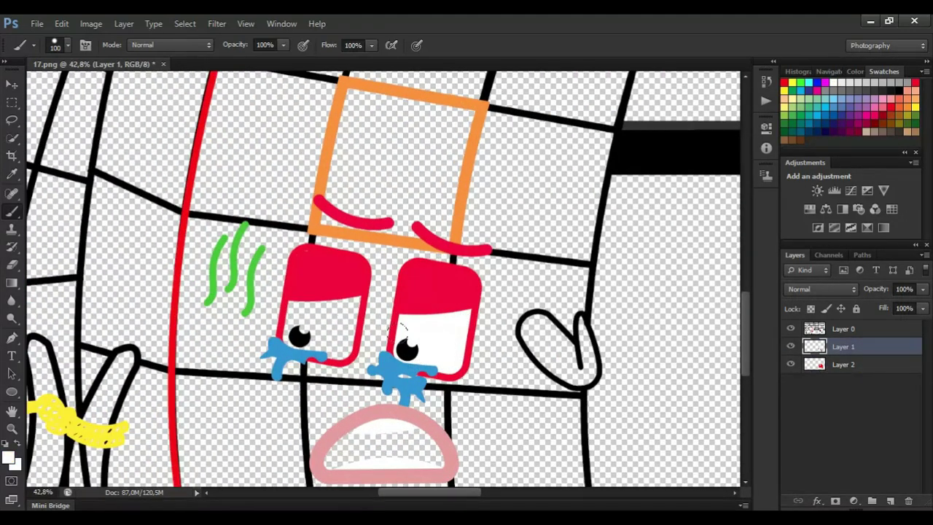
{"action": "left_click_drag", "start_coordinate": [348, 305], "coordinate": [318, 339]}
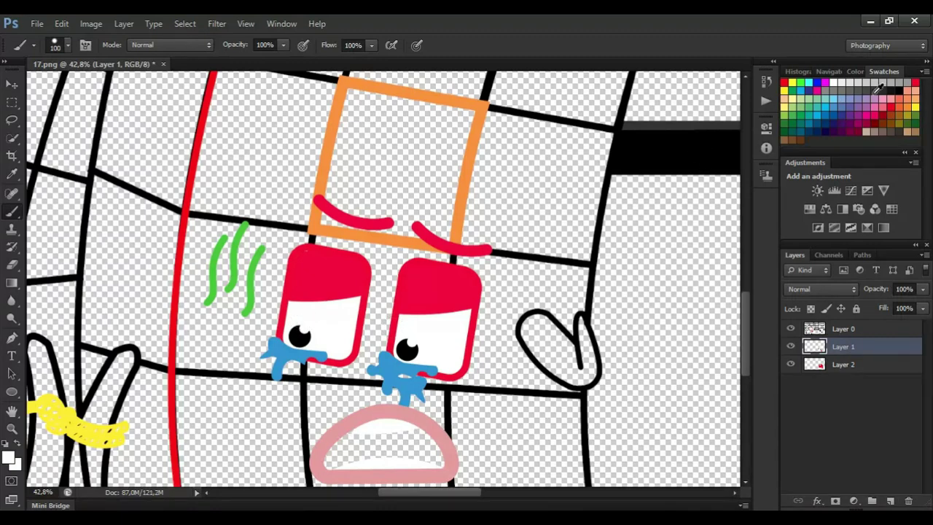
{"action": "mouse_move", "coordinate": [423, 441]}
{"action": "left_mouse_down"}
{"action": "mouse_move", "coordinate": [338, 456]}
{"action": "mouse_move", "coordinate": [397, 435]}
{"action": "left_mouse_up"}
Step: Fill the crying block's raised hand with dark magenta
{"action": "scroll", "coordinate": [559, 277], "scroll_direction": "down", "scroll_amount": 2}
{"action": "scroll", "coordinate": [747, 358], "scroll_direction": "down", "scroll_amount": 2}
{"action": "scroll", "coordinate": [582, 250], "scroll_direction": "up", "scroll_amount": 2}
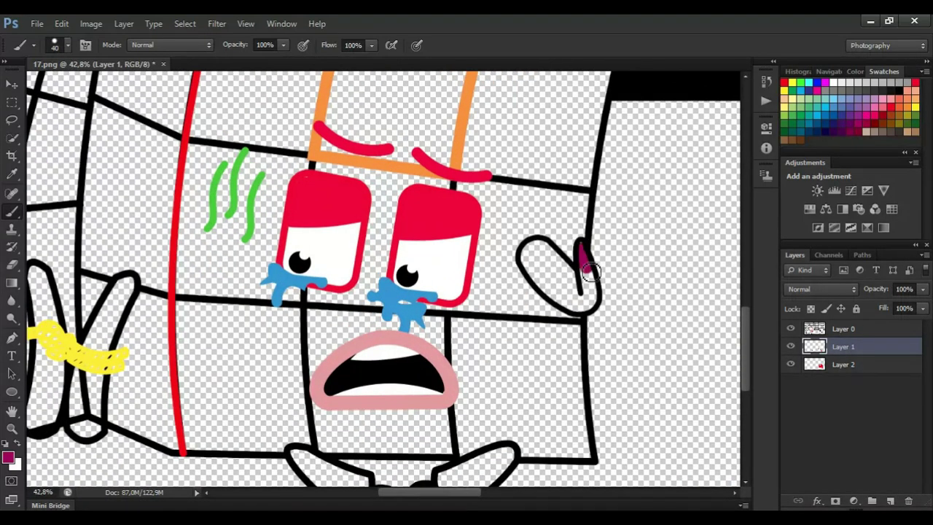
{"action": "key", "text": "]"}
{"action": "left_click_drag", "start_coordinate": [562, 304], "coordinate": [528, 259]}
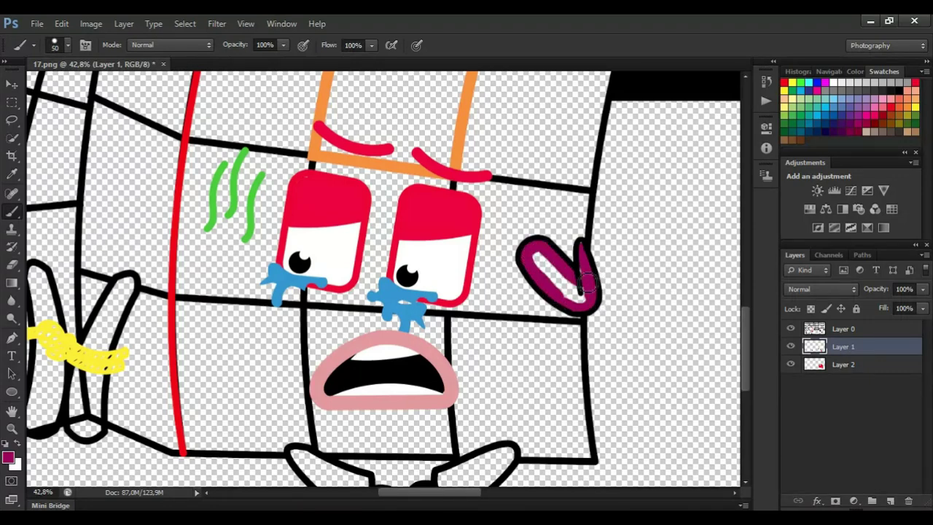
{"action": "left_click_drag", "start_coordinate": [583, 283], "coordinate": [546, 261]}
Step: Fill the crying block's legs and tied arm with dark magenta, covering the lines inside the arm on Layer 0
{"action": "scroll", "coordinate": [92, 252], "scroll_direction": "down", "scroll_amount": 2}
{"action": "mouse_move", "coordinate": [505, 419]}
{"action": "left_mouse_down"}
{"action": "mouse_move", "coordinate": [473, 441]}
{"action": "mouse_move", "coordinate": [443, 426]}
{"action": "mouse_move", "coordinate": [488, 406]}
{"action": "mouse_move", "coordinate": [471, 434]}
{"action": "left_mouse_up"}
{"action": "mouse_move", "coordinate": [366, 435]}
{"action": "left_mouse_down"}
{"action": "mouse_move", "coordinate": [341, 446]}
{"action": "mouse_move", "coordinate": [298, 405]}
{"action": "mouse_move", "coordinate": [358, 436]}
{"action": "left_mouse_up"}
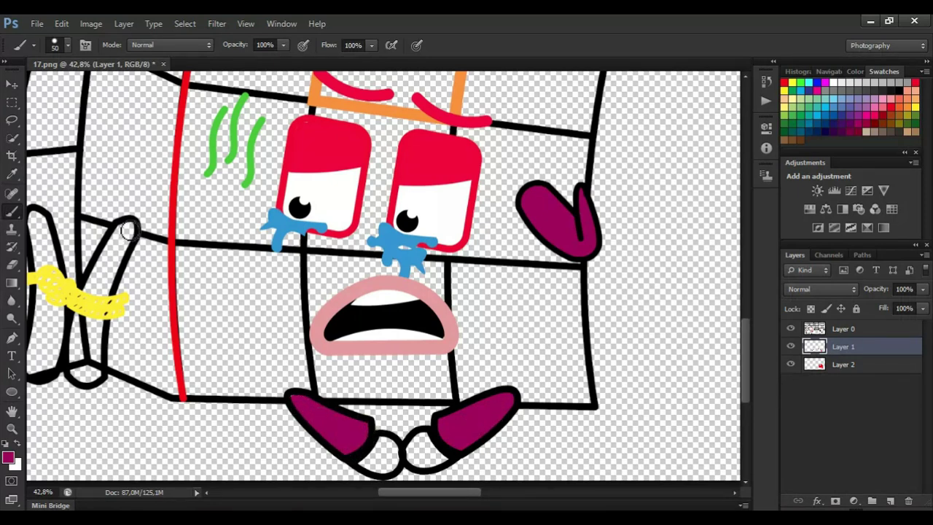
{"action": "mouse_move", "coordinate": [128, 229]}
{"action": "left_mouse_down"}
{"action": "mouse_move", "coordinate": [101, 331]}
{"action": "mouse_move", "coordinate": [79, 368]}
{"action": "left_mouse_up"}
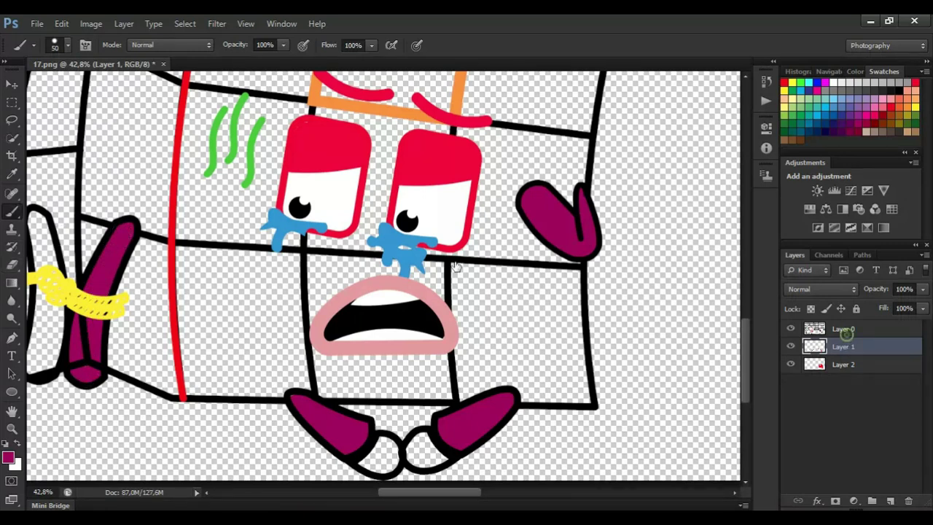
{"action": "left_click", "coordinate": [846, 330]}
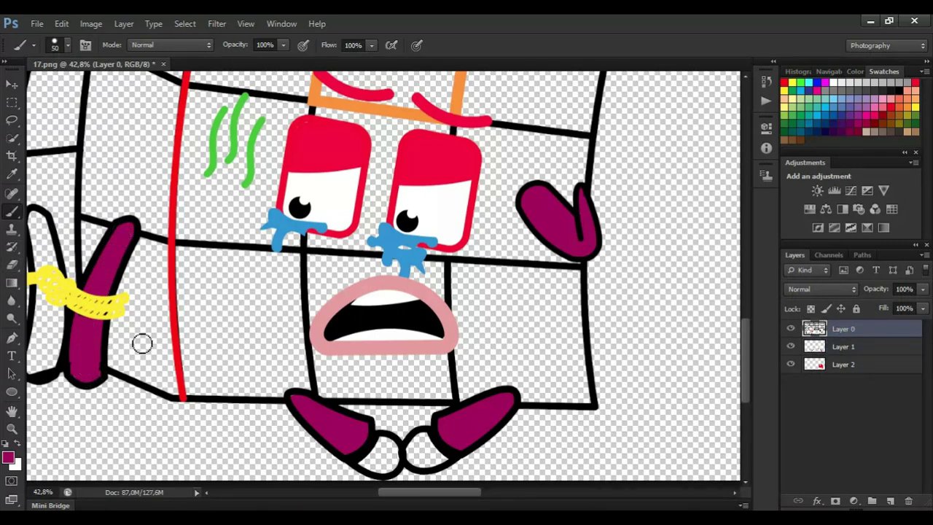
Step: On Layer 2, paint the crying block's feet with the pinkish red sampled from its eyelid
{"action": "left_click", "coordinate": [858, 366]}
{"action": "left_click", "coordinate": [356, 151], "text": "alt"}
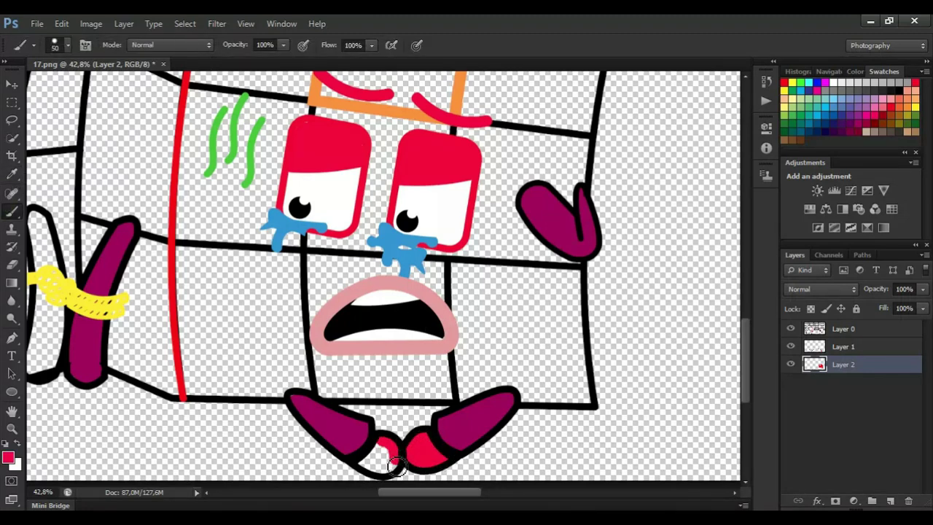
Step: Add a new layer above Layer 2, then paint the crying block's side and top faces bright red on Layer 2
{"action": "scroll", "coordinate": [438, 370], "scroll_direction": "down", "scroll_amount": 3}
{"action": "left_click_drag", "start_coordinate": [746, 357], "coordinate": [745, 338]}
{"action": "left_click", "coordinate": [13, 175]}
{"action": "key", "text": "b"}
{"action": "left_click", "coordinate": [890, 501]}
{"action": "left_click", "coordinate": [865, 379]}
{"action": "key", "text": "bracketright"}
{"action": "mouse_move", "coordinate": [244, 461]}
{"action": "left_mouse_down"}
{"action": "mouse_move", "coordinate": [214, 446]}
{"action": "mouse_move", "coordinate": [201, 414]}
{"action": "mouse_move", "coordinate": [213, 400]}
{"action": "mouse_move", "coordinate": [234, 434]}
{"action": "mouse_move", "coordinate": [233, 370]}
{"action": "mouse_move", "coordinate": [216, 332]}
{"action": "mouse_move", "coordinate": [187, 377]}
{"action": "mouse_move", "coordinate": [189, 211]}
{"action": "mouse_move", "coordinate": [197, 297]}
{"action": "mouse_move", "coordinate": [210, 230]}
{"action": "mouse_move", "coordinate": [220, 324]}
{"action": "left_mouse_up"}
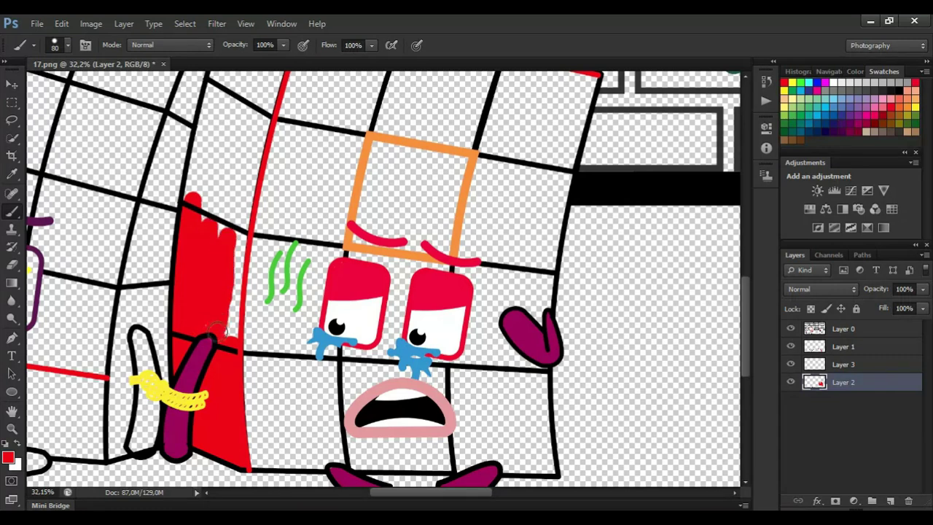
{"action": "left_click_drag", "start_coordinate": [225, 230], "coordinate": [217, 88]}
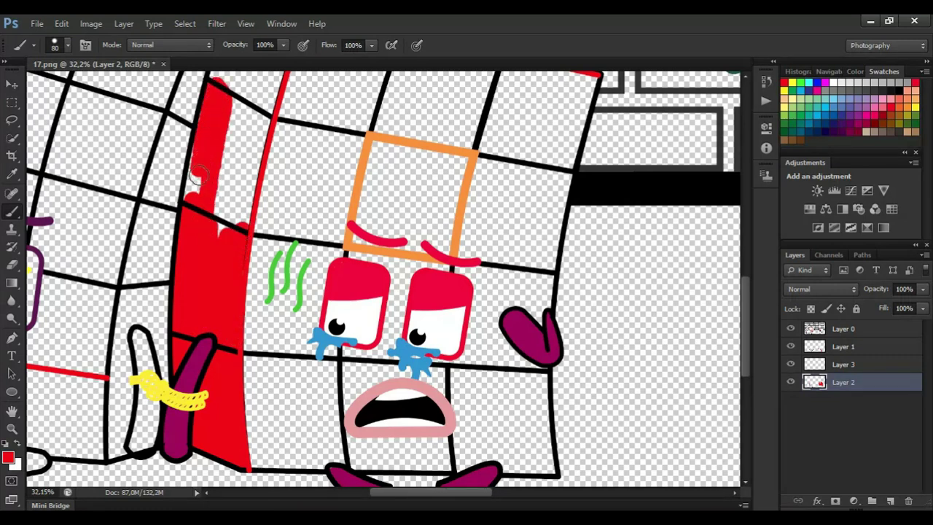
{"action": "mouse_move", "coordinate": [223, 189]}
{"action": "left_mouse_down"}
{"action": "mouse_move", "coordinate": [243, 153]}
{"action": "mouse_move", "coordinate": [241, 222]}
{"action": "mouse_move", "coordinate": [230, 160]}
{"action": "mouse_move", "coordinate": [273, 124]}
{"action": "mouse_move", "coordinate": [296, 154]}
{"action": "mouse_move", "coordinate": [266, 230]}
{"action": "mouse_move", "coordinate": [248, 168]}
{"action": "mouse_move", "coordinate": [299, 134]}
{"action": "mouse_move", "coordinate": [503, 172]}
{"action": "mouse_move", "coordinate": [551, 193]}
{"action": "mouse_move", "coordinate": [398, 179]}
{"action": "mouse_move", "coordinate": [310, 153]}
{"action": "mouse_move", "coordinate": [466, 186]}
{"action": "left_mouse_up"}
Step: Sample the orange outline and fill the crying block's outlined forehead cell with that orange
{"action": "scroll", "coordinate": [266, 109], "scroll_direction": "up", "scroll_amount": 5}
{"action": "key", "text": "]"}
{"action": "key", "text": "["}
{"action": "left_click", "coordinate": [437, 295], "text": "alt"}
{"action": "mouse_move", "coordinate": [369, 291]}
{"action": "left_mouse_down"}
{"action": "mouse_move", "coordinate": [463, 306]}
{"action": "mouse_move", "coordinate": [447, 379]}
{"action": "mouse_move", "coordinate": [387, 388]}
{"action": "mouse_move", "coordinate": [364, 352]}
{"action": "mouse_move", "coordinate": [445, 317]}
{"action": "mouse_move", "coordinate": [382, 374]}
{"action": "mouse_move", "coordinate": [430, 335]}
{"action": "mouse_move", "coordinate": [419, 358]}
{"action": "left_mouse_up"}
Step: Add a new layer beneath Layer 2 and paint the remaining front cells of the crying block white
{"action": "left_click_drag", "start_coordinate": [745, 290], "coordinate": [745, 322]}
{"action": "left_click", "coordinate": [890, 501]}
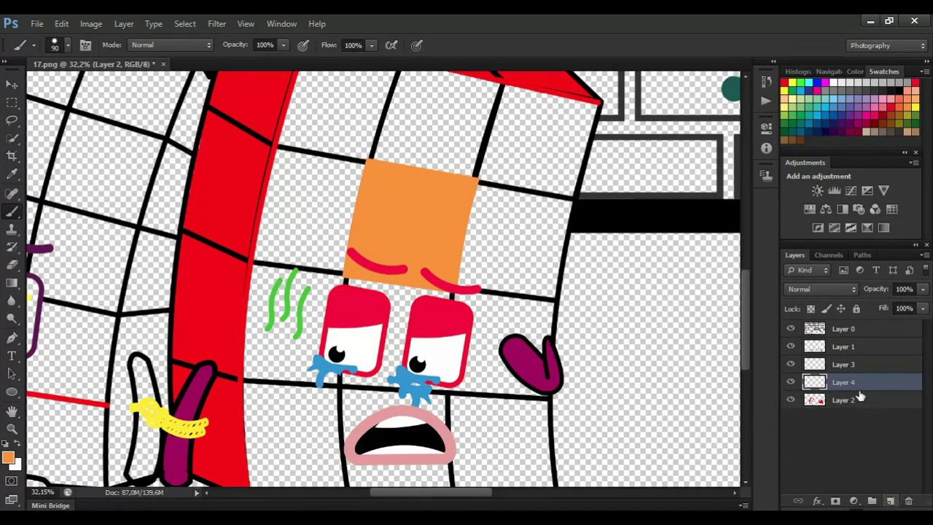
{"action": "left_click_drag", "start_coordinate": [862, 383], "coordinate": [862, 407]}
{"action": "scroll", "coordinate": [736, 309], "scroll_direction": "up", "scroll_amount": 2}
{"action": "mouse_move", "coordinate": [322, 95]}
{"action": "left_mouse_down"}
{"action": "mouse_move", "coordinate": [590, 150]}
{"action": "mouse_move", "coordinate": [559, 273]}
{"action": "mouse_move", "coordinate": [551, 353]}
{"action": "left_mouse_up"}
{"action": "key", "text": "bracketright"}
{"action": "key", "text": "bracketright"}
{"action": "key", "text": "bracketright"}
{"action": "mouse_move", "coordinate": [306, 113]}
{"action": "left_mouse_down"}
{"action": "mouse_move", "coordinate": [526, 145]}
{"action": "mouse_move", "coordinate": [287, 178]}
{"action": "mouse_move", "coordinate": [436, 175]}
{"action": "mouse_move", "coordinate": [535, 302]}
{"action": "mouse_move", "coordinate": [285, 196]}
{"action": "mouse_move", "coordinate": [291, 261]}
{"action": "mouse_move", "coordinate": [492, 292]}
{"action": "mouse_move", "coordinate": [524, 437]}
{"action": "mouse_move", "coordinate": [487, 451]}
{"action": "mouse_move", "coordinate": [350, 447]}
{"action": "mouse_move", "coordinate": [437, 374]}
{"action": "mouse_move", "coordinate": [260, 385]}
{"action": "mouse_move", "coordinate": [280, 441]}
{"action": "mouse_move", "coordinate": [313, 365]}
{"action": "left_mouse_up"}
{"action": "left_click_drag", "start_coordinate": [746, 288], "coordinate": [745, 320]}
{"action": "key", "text": "bracketleft"}
{"action": "key", "text": "bracketleft"}
{"action": "key", "text": "bracketleft"}
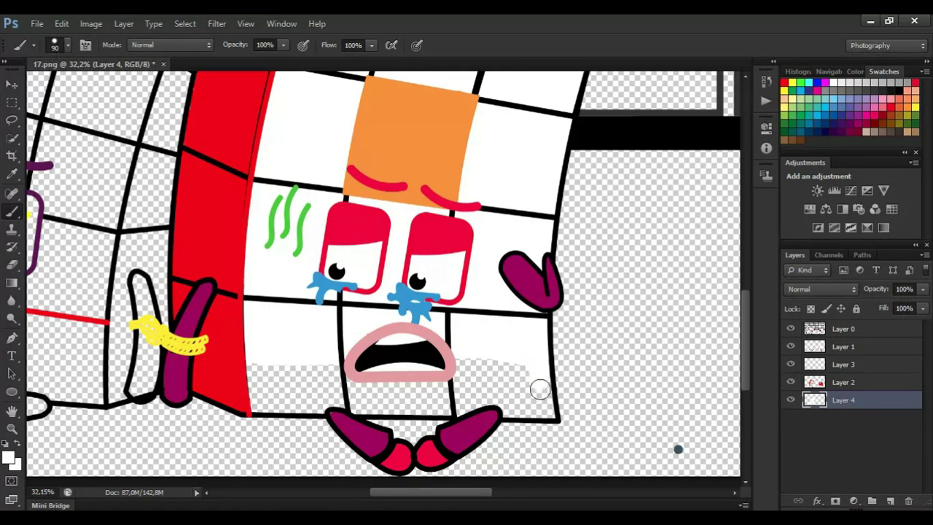
{"action": "mouse_move", "coordinate": [438, 410]}
{"action": "left_mouse_down"}
{"action": "mouse_move", "coordinate": [285, 408]}
{"action": "mouse_move", "coordinate": [265, 383]}
{"action": "mouse_move", "coordinate": [503, 393]}
{"action": "mouse_move", "coordinate": [348, 357]}
{"action": "mouse_move", "coordinate": [281, 371]}
{"action": "left_mouse_up"}
Step: On Layer 1, fill the leftmost block's crossed eyes with the sampled orange and its mouth with black
{"action": "key", "text": "bracketright"}
{"action": "key", "text": "bracketright"}
{"action": "key", "text": "bracketright"}
{"action": "key", "text": "bracketright"}
{"action": "scroll", "coordinate": [501, 362], "scroll_direction": "down", "scroll_amount": 1}
{"action": "left_click_drag", "start_coordinate": [488, 492], "coordinate": [425, 492]}
{"action": "left_click", "coordinate": [857, 348]}
{"action": "left_click", "coordinate": [12, 175]}
{"action": "left_click", "coordinate": [661, 157]}
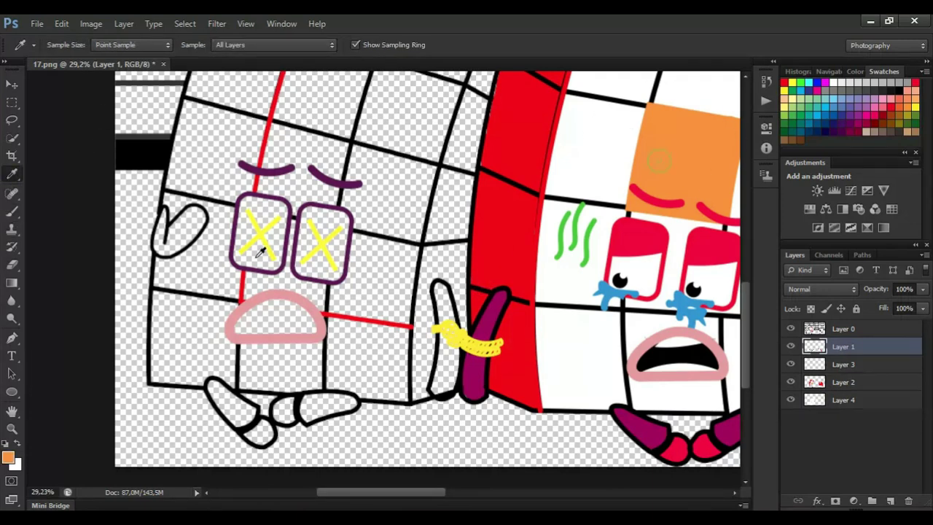
{"action": "scroll", "coordinate": [246, 245], "scroll_direction": "up", "scroll_amount": 1}
{"action": "left_click", "coordinate": [12, 212]}
{"action": "key", "text": "bracketleft"}
{"action": "key", "text": "bracketleft"}
{"action": "key", "text": "bracketleft"}
{"action": "mouse_move", "coordinate": [248, 201]}
{"action": "left_mouse_down"}
{"action": "mouse_move", "coordinate": [283, 206]}
{"action": "mouse_move", "coordinate": [276, 264]}
{"action": "mouse_move", "coordinate": [244, 226]}
{"action": "left_mouse_up"}
{"action": "mouse_move", "coordinate": [309, 207]}
{"action": "left_mouse_down"}
{"action": "mouse_move", "coordinate": [351, 218]}
{"action": "mouse_move", "coordinate": [345, 276]}
{"action": "mouse_move", "coordinate": [325, 227]}
{"action": "left_mouse_up"}
{"action": "mouse_move", "coordinate": [248, 335]}
{"action": "left_mouse_down"}
{"action": "mouse_move", "coordinate": [264, 312]}
{"action": "mouse_move", "coordinate": [320, 330]}
{"action": "mouse_move", "coordinate": [269, 336]}
{"action": "mouse_move", "coordinate": [310, 329]}
{"action": "left_mouse_up"}
Step: Sample the dark magenta and fill the leftmost block's raised hand and tied arm with it
{"action": "left_click", "coordinate": [512, 336], "text": "alt"}
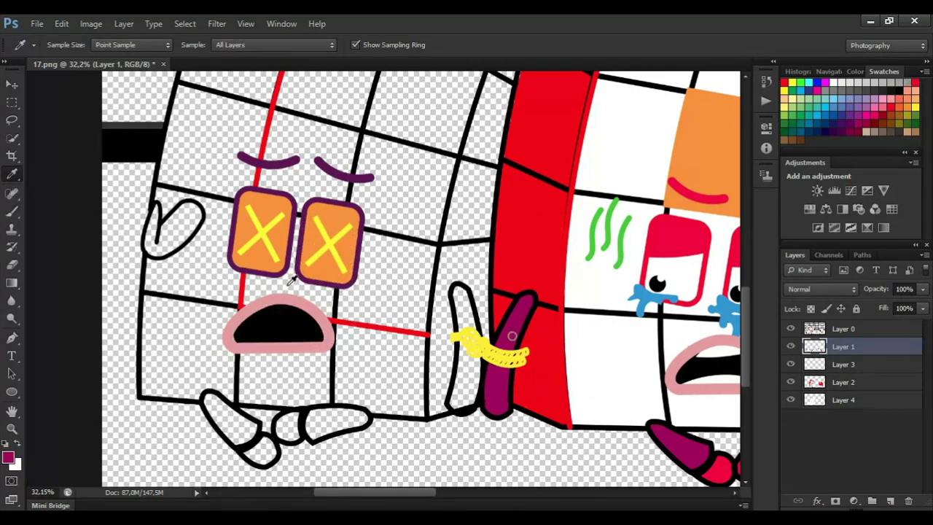
{"action": "scroll", "coordinate": [149, 201], "scroll_direction": "up", "scroll_amount": 3}
{"action": "key", "text": "bracketleft"}
{"action": "key", "text": "bracketleft"}
{"action": "key", "text": "bracketleft"}
{"action": "key", "text": "bracketleft"}
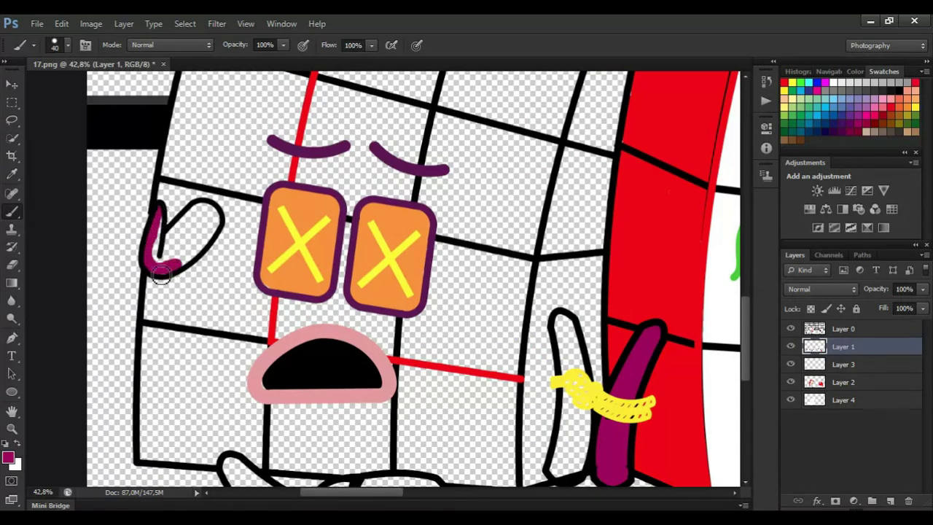
{"action": "mouse_move", "coordinate": [206, 211]}
{"action": "left_mouse_down"}
{"action": "mouse_move", "coordinate": [173, 244]}
{"action": "mouse_move", "coordinate": [162, 220]}
{"action": "mouse_move", "coordinate": [168, 261]}
{"action": "mouse_move", "coordinate": [209, 219]}
{"action": "left_mouse_up"}
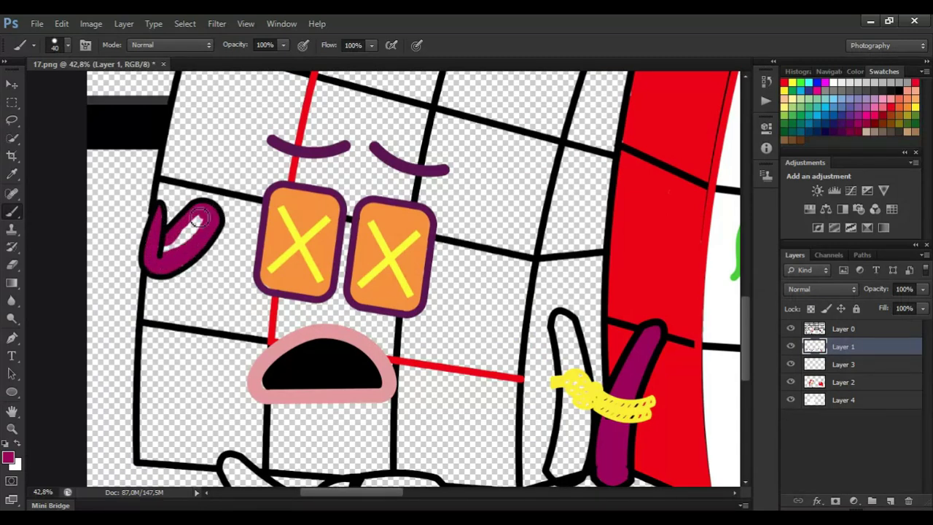
{"action": "mouse_move", "coordinate": [590, 416]}
{"action": "left_mouse_down"}
{"action": "mouse_move", "coordinate": [562, 476]}
{"action": "mouse_move", "coordinate": [585, 476]}
{"action": "mouse_move", "coordinate": [556, 478]}
{"action": "mouse_move", "coordinate": [568, 365]}
{"action": "left_mouse_up"}
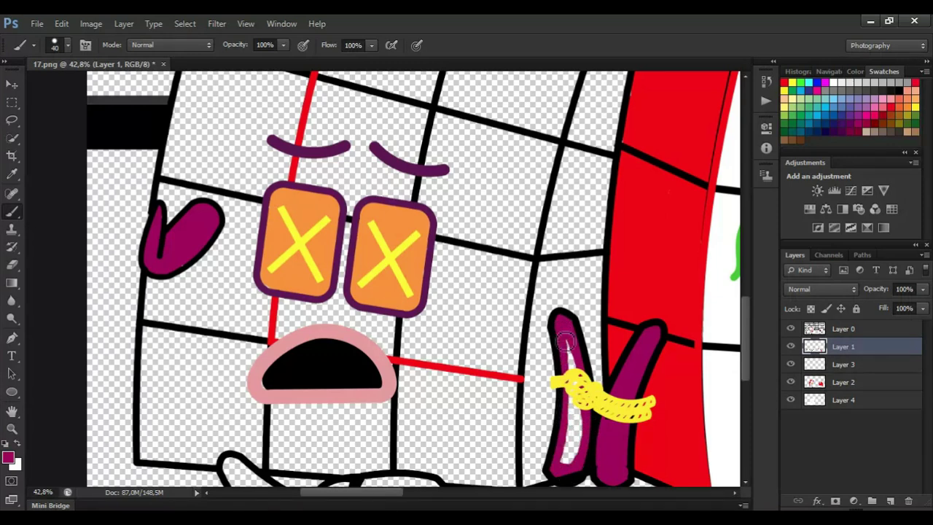
{"action": "left_click_drag", "start_coordinate": [559, 327], "coordinate": [576, 413]}
Step: Fill the leftmost block's two legs with dark magenta
{"action": "scroll", "coordinate": [743, 339], "scroll_direction": "down", "scroll_amount": 2}
{"action": "mouse_move", "coordinate": [440, 439]}
{"action": "left_mouse_down"}
{"action": "mouse_move", "coordinate": [394, 456]}
{"action": "mouse_move", "coordinate": [367, 434]}
{"action": "mouse_move", "coordinate": [417, 427]}
{"action": "mouse_move", "coordinate": [378, 441]}
{"action": "left_mouse_up"}
{"action": "left_click_drag", "start_coordinate": [228, 414], "coordinate": [268, 462]}
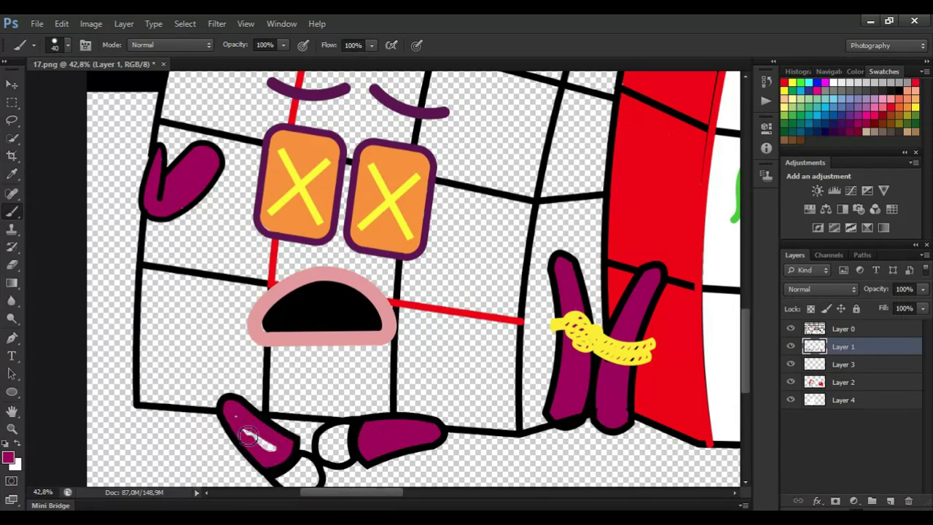
Step: Paint the leftmost block's feet with the sampled pinkish red
{"action": "left_click_drag", "start_coordinate": [744, 392], "coordinate": [745, 398]}
{"action": "left_click_drag", "start_coordinate": [391, 492], "coordinate": [409, 495]}
{"action": "left_click", "coordinate": [12, 175]}
{"action": "left_click", "coordinate": [710, 176]}
{"action": "left_click", "coordinate": [11, 215]}
{"action": "scroll", "coordinate": [201, 417], "scroll_direction": "up", "scroll_amount": 2}
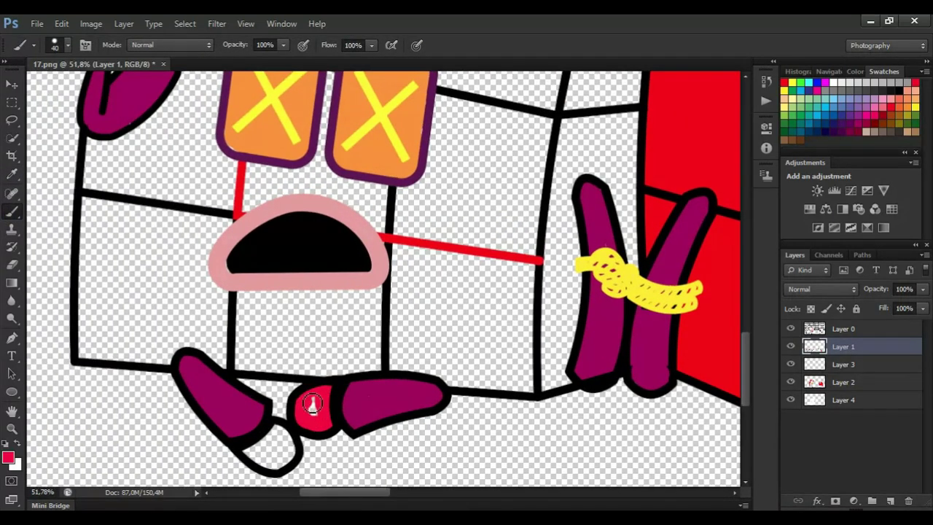
{"action": "mouse_move", "coordinate": [281, 431]}
{"action": "left_mouse_down"}
{"action": "mouse_move", "coordinate": [284, 468]}
{"action": "mouse_move", "coordinate": [263, 449]}
{"action": "left_mouse_up"}
Step: Move Layer 2 above Layer 3 and paint the leftmost block's bottom row of cells bright red
{"action": "scroll", "coordinate": [746, 359], "scroll_direction": "up", "scroll_amount": 2}
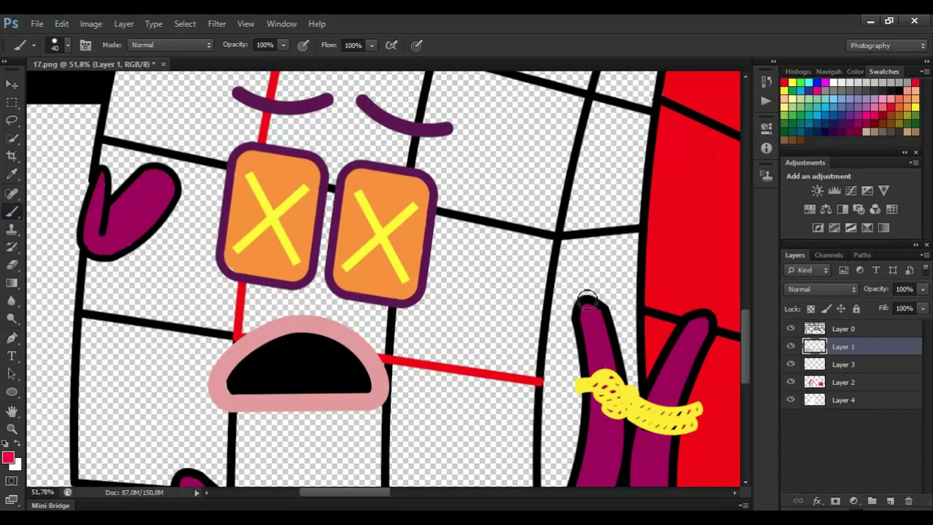
{"action": "scroll", "coordinate": [746, 360], "scroll_direction": "down", "scroll_amount": 1}
{"action": "key", "text": "i"}
{"action": "left_click", "coordinate": [887, 365]}
{"action": "left_click_drag", "start_coordinate": [883, 387], "coordinate": [875, 362]}
{"action": "key", "text": "b"}
{"action": "mouse_move", "coordinate": [523, 314]}
{"action": "left_mouse_down"}
{"action": "mouse_move", "coordinate": [528, 430]}
{"action": "mouse_move", "coordinate": [493, 427]}
{"action": "mouse_move", "coordinate": [415, 297]}
{"action": "mouse_move", "coordinate": [503, 412]}
{"action": "mouse_move", "coordinate": [408, 386]}
{"action": "mouse_move", "coordinate": [491, 340]}
{"action": "mouse_move", "coordinate": [379, 404]}
{"action": "mouse_move", "coordinate": [80, 397]}
{"action": "mouse_move", "coordinate": [88, 219]}
{"action": "mouse_move", "coordinate": [105, 201]}
{"action": "mouse_move", "coordinate": [67, 221]}
{"action": "left_mouse_up"}
{"action": "key", "text": "bracketright"}
{"action": "key", "text": "bracketright"}
{"action": "left_click", "coordinate": [13, 265]}
{"action": "left_click", "coordinate": [11, 211]}
Step: Paint the leftmost block's outer column of cells bright red from behind the raised hand up to the top corner
{"action": "mouse_move", "coordinate": [111, 196]}
{"action": "left_mouse_down"}
{"action": "mouse_move", "coordinate": [159, 172]}
{"action": "mouse_move", "coordinate": [174, 376]}
{"action": "mouse_move", "coordinate": [122, 358]}
{"action": "mouse_move", "coordinate": [145, 334]}
{"action": "mouse_move", "coordinate": [171, 193]}
{"action": "mouse_move", "coordinate": [179, 321]}
{"action": "mouse_move", "coordinate": [219, 251]}
{"action": "mouse_move", "coordinate": [223, 202]}
{"action": "mouse_move", "coordinate": [202, 220]}
{"action": "left_mouse_up"}
{"action": "left_click_drag", "start_coordinate": [745, 339], "coordinate": [744, 298]}
{"action": "scroll", "coordinate": [463, 313], "scroll_direction": "down", "scroll_amount": 1}
{"action": "mouse_move", "coordinate": [213, 371]}
{"action": "left_mouse_down"}
{"action": "mouse_move", "coordinate": [173, 191]}
{"action": "mouse_move", "coordinate": [184, 102]}
{"action": "mouse_move", "coordinate": [191, 314]}
{"action": "mouse_move", "coordinate": [249, 304]}
{"action": "left_mouse_up"}
{"action": "mouse_move", "coordinate": [270, 246]}
{"action": "left_mouse_down"}
{"action": "mouse_move", "coordinate": [313, 73]}
{"action": "mouse_move", "coordinate": [190, 117]}
{"action": "mouse_move", "coordinate": [221, 177]}
{"action": "mouse_move", "coordinate": [288, 101]}
{"action": "mouse_move", "coordinate": [256, 164]}
{"action": "left_mouse_up"}
{"action": "scroll", "coordinate": [263, 204], "scroll_direction": "down", "scroll_amount": 1}
{"action": "left_click_drag", "start_coordinate": [744, 289], "coordinate": [745, 235]}
{"action": "mouse_move", "coordinate": [313, 86]}
{"action": "left_mouse_down"}
{"action": "mouse_move", "coordinate": [401, 128]}
{"action": "mouse_move", "coordinate": [347, 233]}
{"action": "mouse_move", "coordinate": [248, 334]}
{"action": "mouse_move", "coordinate": [252, 230]}
{"action": "mouse_move", "coordinate": [306, 109]}
{"action": "mouse_move", "coordinate": [331, 252]}
{"action": "mouse_move", "coordinate": [253, 264]}
{"action": "mouse_move", "coordinate": [357, 128]}
{"action": "mouse_move", "coordinate": [284, 317]}
{"action": "mouse_move", "coordinate": [281, 226]}
{"action": "mouse_move", "coordinate": [350, 137]}
{"action": "mouse_move", "coordinate": [314, 237]}
{"action": "mouse_move", "coordinate": [299, 229]}
{"action": "left_mouse_up"}
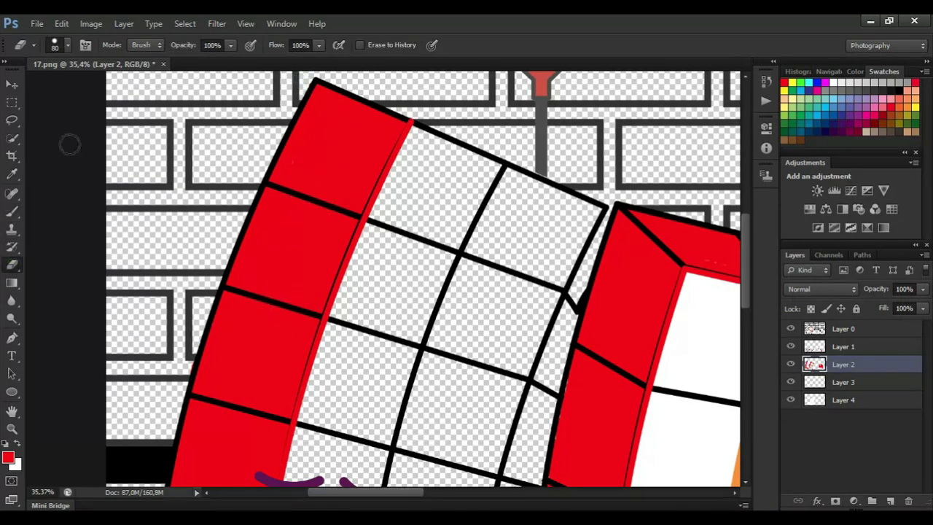
Step: On Layer 3, paint the leftmost block's upper front cells and narrow side strip white
{"action": "scroll", "coordinate": [379, 229], "scroll_direction": "down", "scroll_amount": 2}
{"action": "left_click", "coordinate": [11, 173]}
{"action": "left_click", "coordinate": [839, 78]}
{"action": "key", "text": "b"}
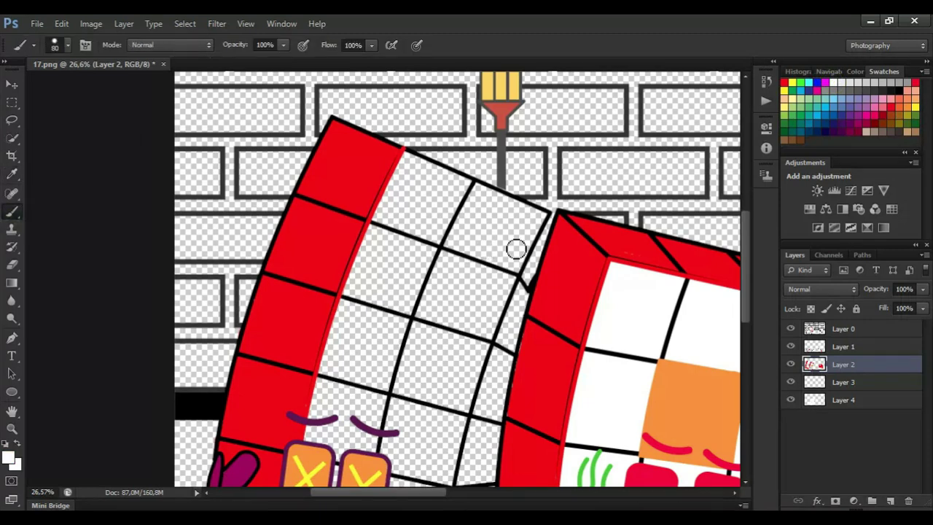
{"action": "left_click", "coordinate": [843, 382]}
{"action": "left_click_drag", "start_coordinate": [404, 157], "coordinate": [491, 195]}
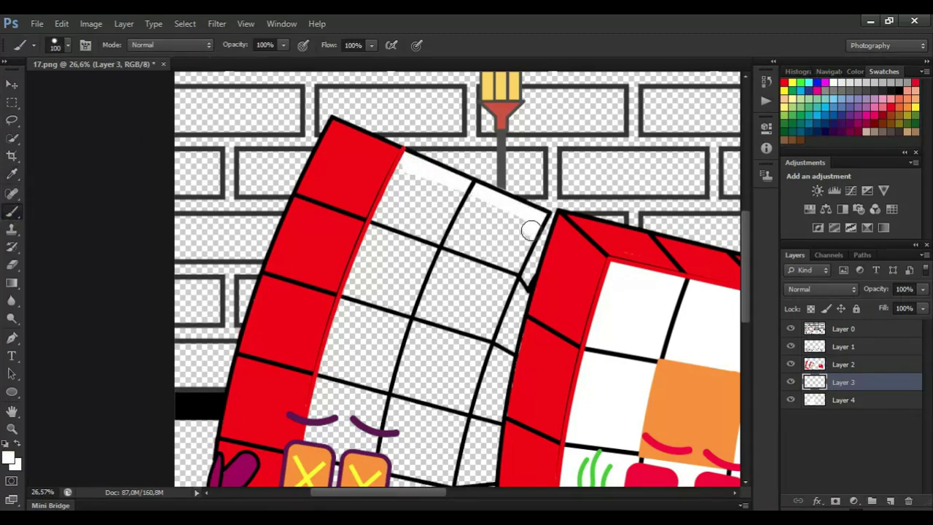
{"action": "mouse_move", "coordinate": [533, 268]}
{"action": "left_mouse_down"}
{"action": "mouse_move", "coordinate": [508, 333]}
{"action": "mouse_move", "coordinate": [504, 221]}
{"action": "mouse_move", "coordinate": [497, 386]}
{"action": "left_mouse_up"}
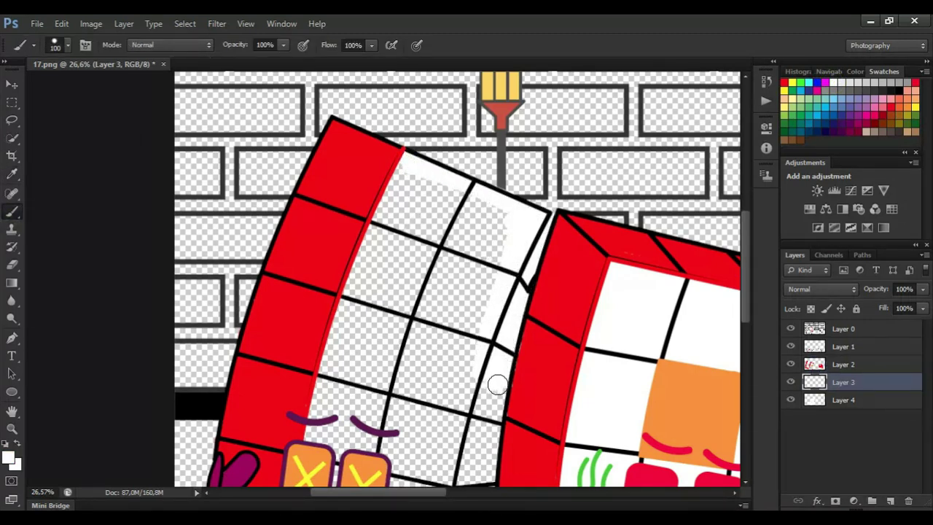
{"action": "key", "text": "bracketright"}
{"action": "key", "text": "bracketright"}
{"action": "mouse_move", "coordinate": [466, 475]}
{"action": "left_mouse_down"}
{"action": "mouse_move", "coordinate": [469, 467]}
{"action": "mouse_move", "coordinate": [423, 448]}
{"action": "mouse_move", "coordinate": [427, 181]}
{"action": "mouse_move", "coordinate": [355, 461]}
{"action": "mouse_move", "coordinate": [408, 398]}
{"action": "mouse_move", "coordinate": [430, 339]}
{"action": "mouse_move", "coordinate": [397, 219]}
{"action": "mouse_move", "coordinate": [416, 275]}
{"action": "mouse_move", "coordinate": [396, 291]}
{"action": "left_mouse_up"}
Step: Fill the leftmost block's remaining cells around the eyes, mouth and tied arms with white
{"action": "key", "text": "bracketleft"}
{"action": "key", "text": "bracketleft"}
{"action": "scroll", "coordinate": [396, 291], "scroll_direction": "down", "scroll_amount": 5}
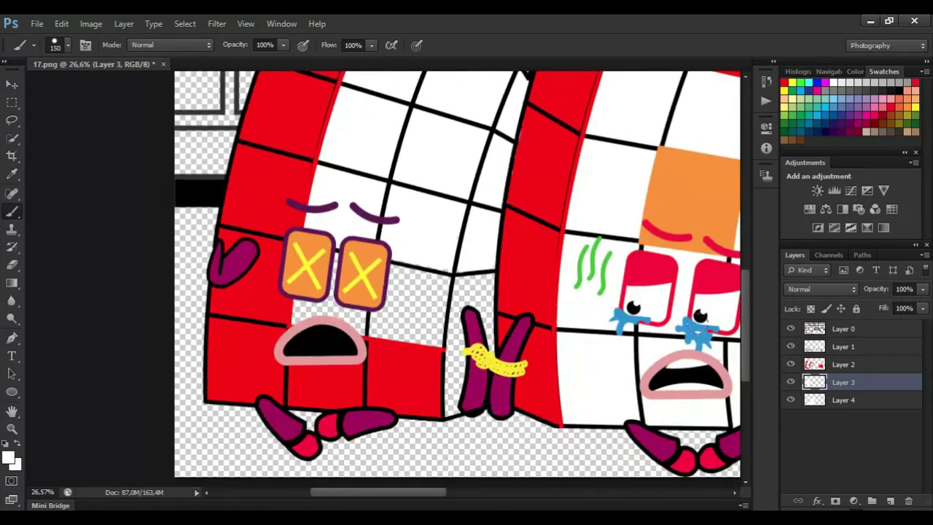
{"action": "mouse_move", "coordinate": [458, 371]}
{"action": "left_mouse_down"}
{"action": "mouse_move", "coordinate": [454, 351]}
{"action": "mouse_move", "coordinate": [339, 251]}
{"action": "mouse_move", "coordinate": [443, 324]}
{"action": "left_mouse_up"}
{"action": "mouse_move", "coordinate": [419, 284]}
{"action": "left_mouse_down"}
{"action": "mouse_move", "coordinate": [376, 323]}
{"action": "mouse_move", "coordinate": [313, 314]}
{"action": "left_mouse_up"}
Step: Sample the slate-blue dot on the floor and add a new layer beneath Layer 4
{"action": "scroll", "coordinate": [313, 314], "scroll_direction": "down", "scroll_amount": 3}
{"action": "left_click", "coordinate": [12, 175]}
{"action": "left_click", "coordinate": [423, 471]}
{"action": "left_click", "coordinate": [868, 402]}
{"action": "left_click", "coordinate": [890, 501]}
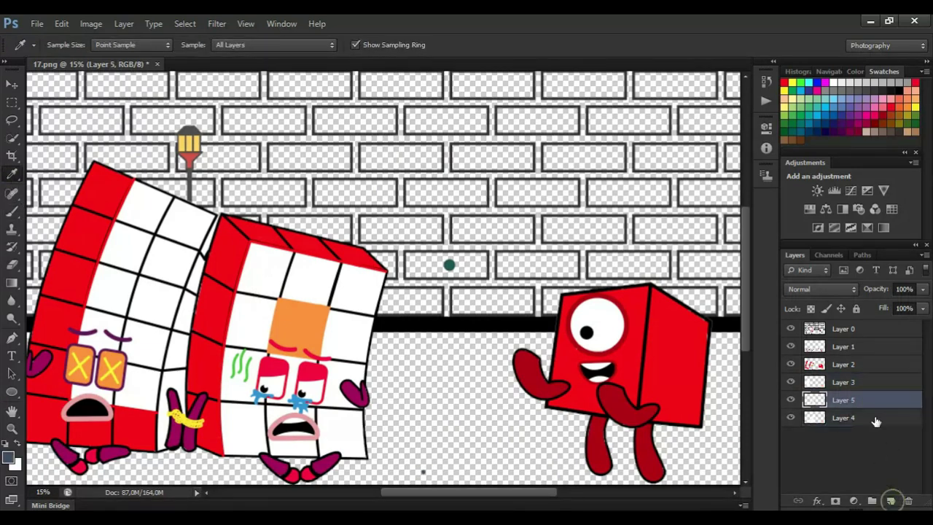
{"action": "left_click_drag", "start_coordinate": [875, 401], "coordinate": [875, 425]}
Step: Paint the whole floor behind the characters slate blue with a 300 px brush
{"action": "left_click", "coordinate": [11, 211]}
{"action": "scroll", "coordinate": [611, 481], "scroll_direction": "down", "scroll_amount": 1}
{"action": "scroll", "coordinate": [611, 481], "scroll_direction": "right", "scroll_amount": 2}
{"action": "key", "text": "bracketright"}
{"action": "key", "text": "bracketright"}
{"action": "key", "text": "bracketright"}
{"action": "mouse_move", "coordinate": [637, 456]}
{"action": "left_mouse_down"}
{"action": "mouse_move", "coordinate": [712, 458]}
{"action": "mouse_move", "coordinate": [660, 321]}
{"action": "mouse_move", "coordinate": [503, 448]}
{"action": "mouse_move", "coordinate": [419, 415]}
{"action": "mouse_move", "coordinate": [437, 365]}
{"action": "mouse_move", "coordinate": [409, 328]}
{"action": "mouse_move", "coordinate": [423, 377]}
{"action": "mouse_move", "coordinate": [305, 449]}
{"action": "mouse_move", "coordinate": [130, 433]}
{"action": "mouse_move", "coordinate": [153, 432]}
{"action": "left_mouse_up"}
{"action": "left_click_drag", "start_coordinate": [466, 492], "coordinate": [436, 492]}
{"action": "mouse_move", "coordinate": [131, 456]}
{"action": "left_mouse_down"}
{"action": "mouse_move", "coordinate": [73, 345]}
{"action": "mouse_move", "coordinate": [173, 432]}
{"action": "left_mouse_up"}
Step: Add a new bottom layer and paint the brick wall with the teal sampled from the dot on it
{"action": "key", "text": "ctrl+0"}
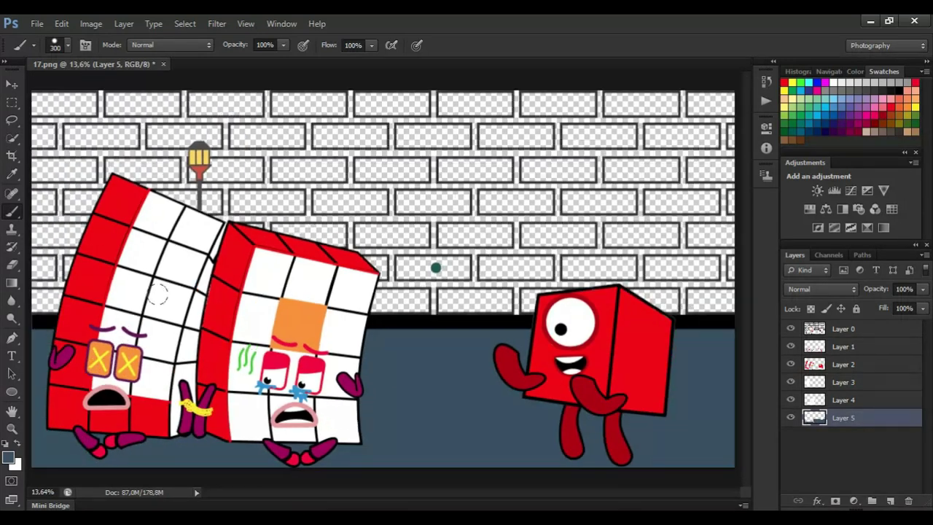
{"action": "left_click", "coordinate": [11, 174]}
{"action": "left_click", "coordinate": [436, 268]}
{"action": "left_click", "coordinate": [890, 501]}
{"action": "left_click_drag", "start_coordinate": [867, 420], "coordinate": [869, 444]}
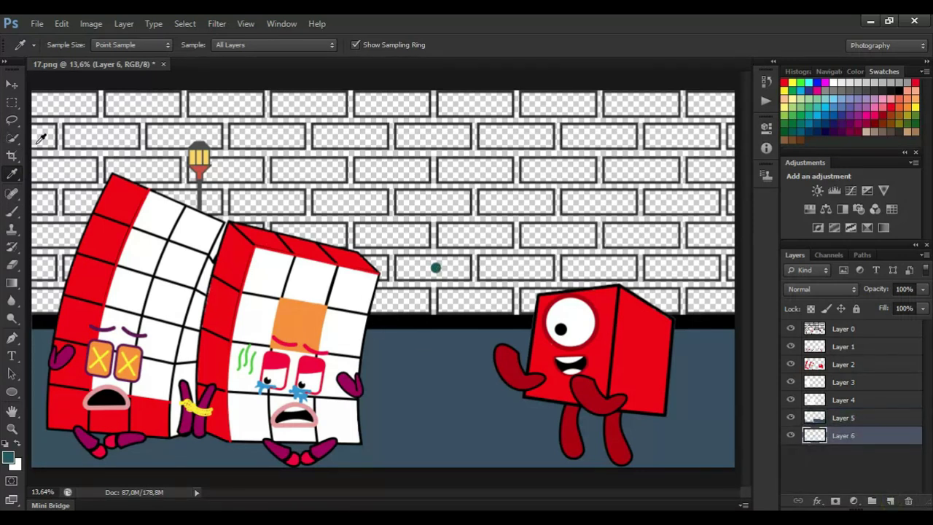
{"action": "left_click", "coordinate": [12, 212]}
{"action": "mouse_move", "coordinate": [721, 302]}
{"action": "left_mouse_down"}
{"action": "mouse_move", "coordinate": [716, 98]}
{"action": "mouse_move", "coordinate": [482, 123]}
{"action": "mouse_move", "coordinate": [503, 157]}
{"action": "mouse_move", "coordinate": [502, 176]}
{"action": "mouse_move", "coordinate": [467, 211]}
{"action": "mouse_move", "coordinate": [466, 281]}
{"action": "mouse_move", "coordinate": [645, 303]}
{"action": "mouse_move", "coordinate": [588, 177]}
{"action": "mouse_move", "coordinate": [437, 292]}
{"action": "mouse_move", "coordinate": [313, 233]}
{"action": "mouse_move", "coordinate": [341, 195]}
{"action": "mouse_move", "coordinate": [474, 159]}
{"action": "mouse_move", "coordinate": [501, 118]}
{"action": "mouse_move", "coordinate": [186, 102]}
{"action": "mouse_move", "coordinate": [270, 164]}
{"action": "mouse_move", "coordinate": [29, 195]}
{"action": "mouse_move", "coordinate": [37, 302]}
{"action": "left_mouse_up"}
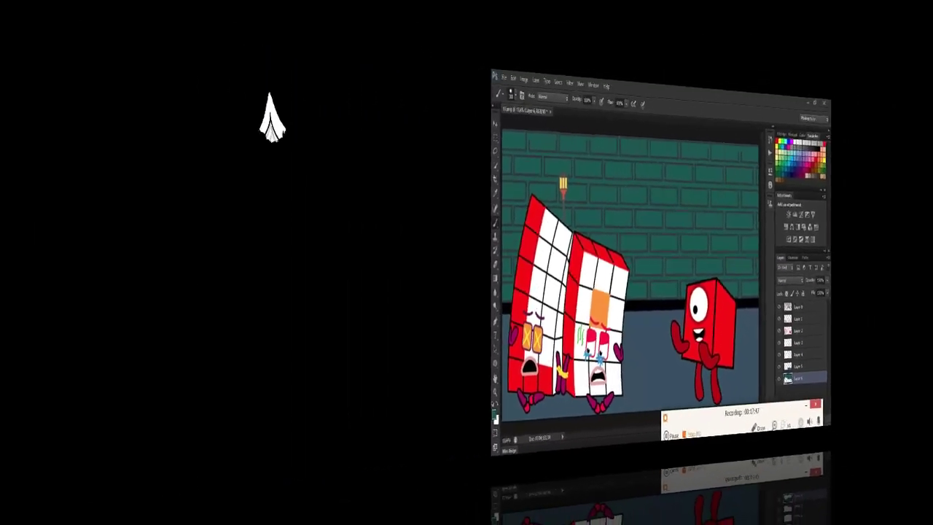